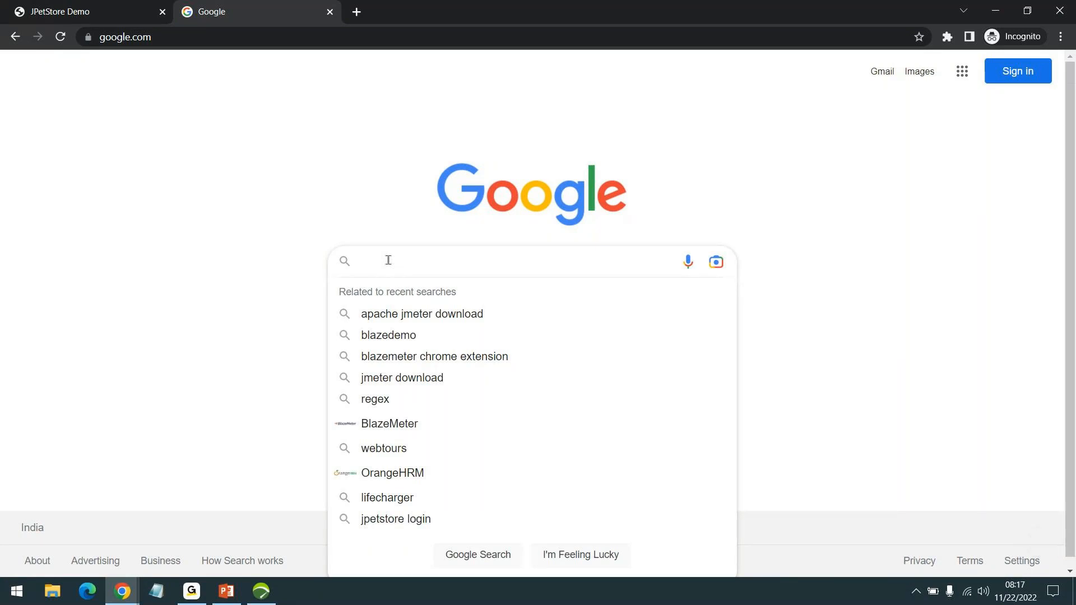
Search Google for "weather"
type("wea")
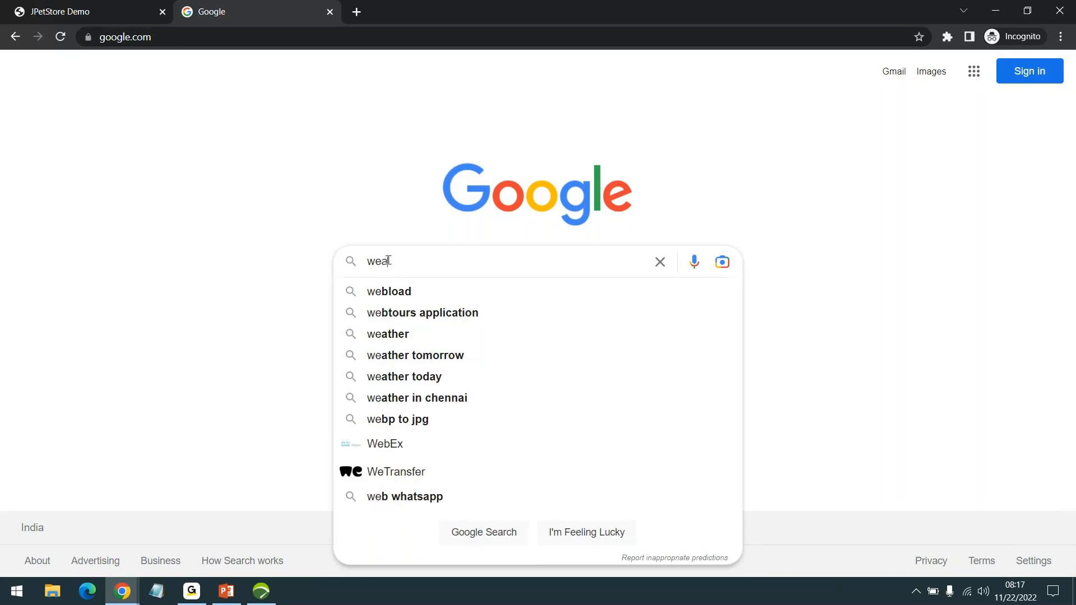
type("ther")
key("Return")
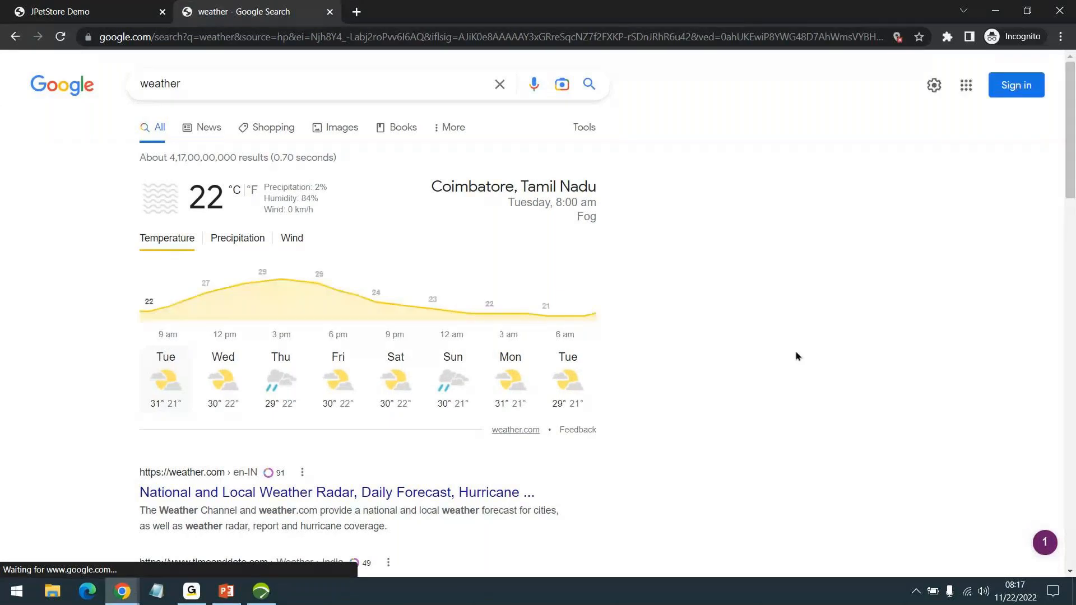
Return to the Google home page and open the developer tools beside it, narrowing their pane
left_click(75, 86)
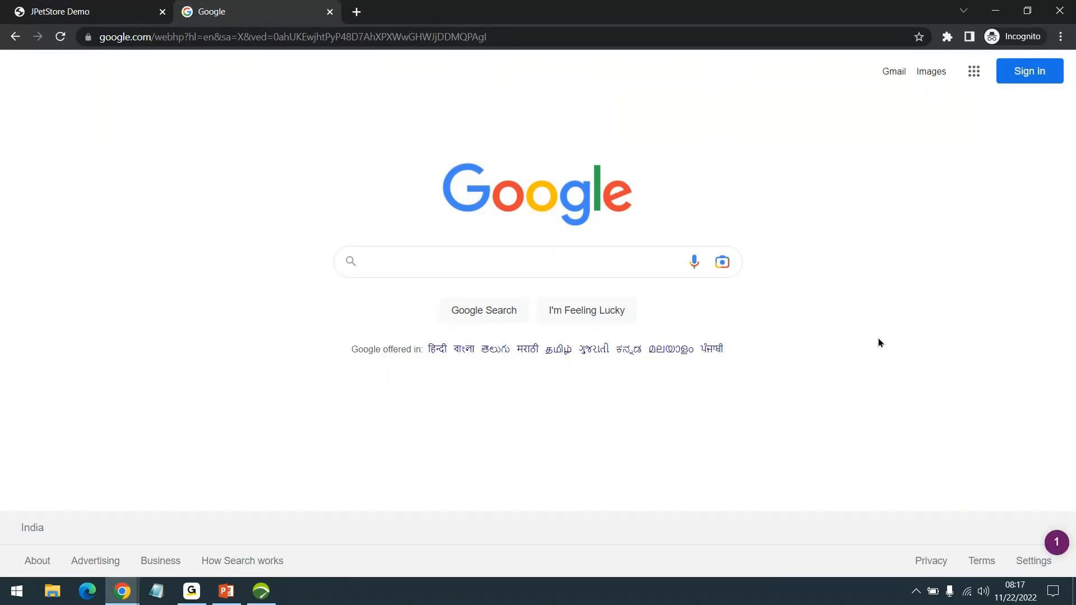
key("F12")
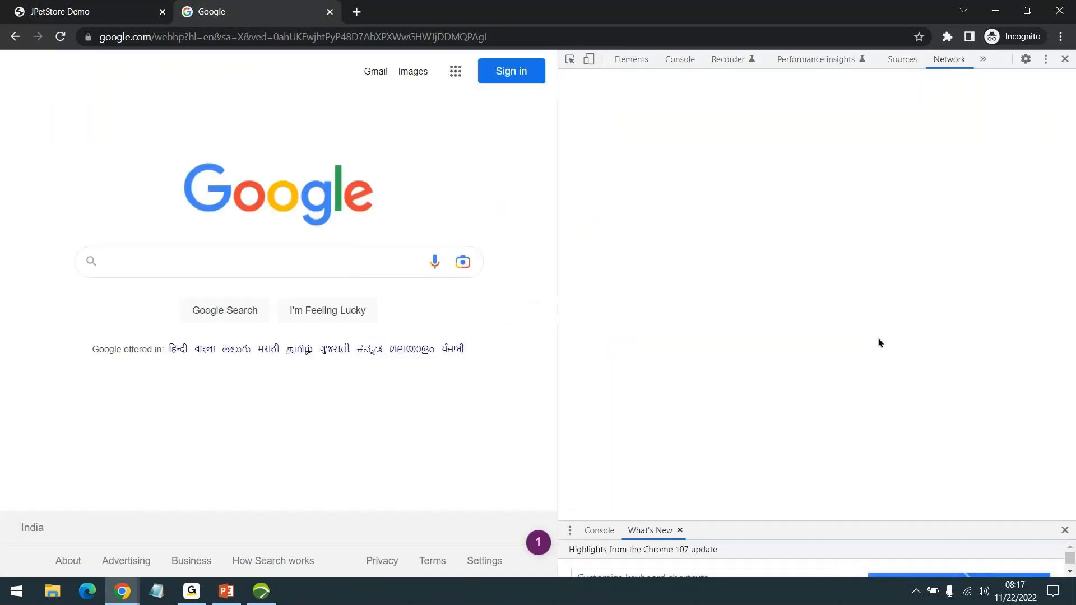
left_click_drag(557, 288, 678, 269)
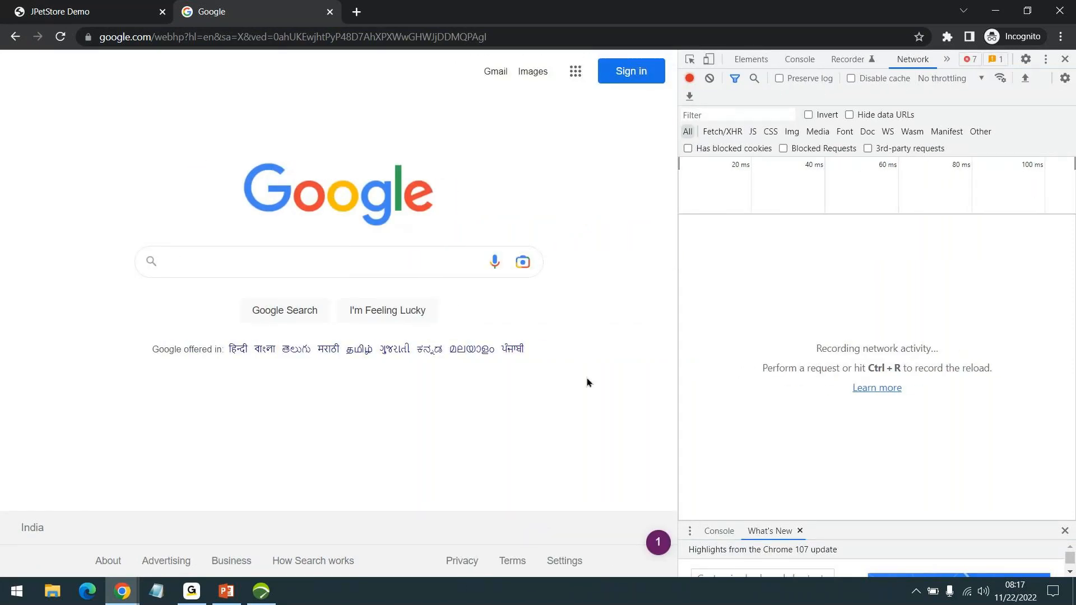
On the JPetStore site, clear the network log and reload the store's home page to capture its requests
left_click(115, 18)
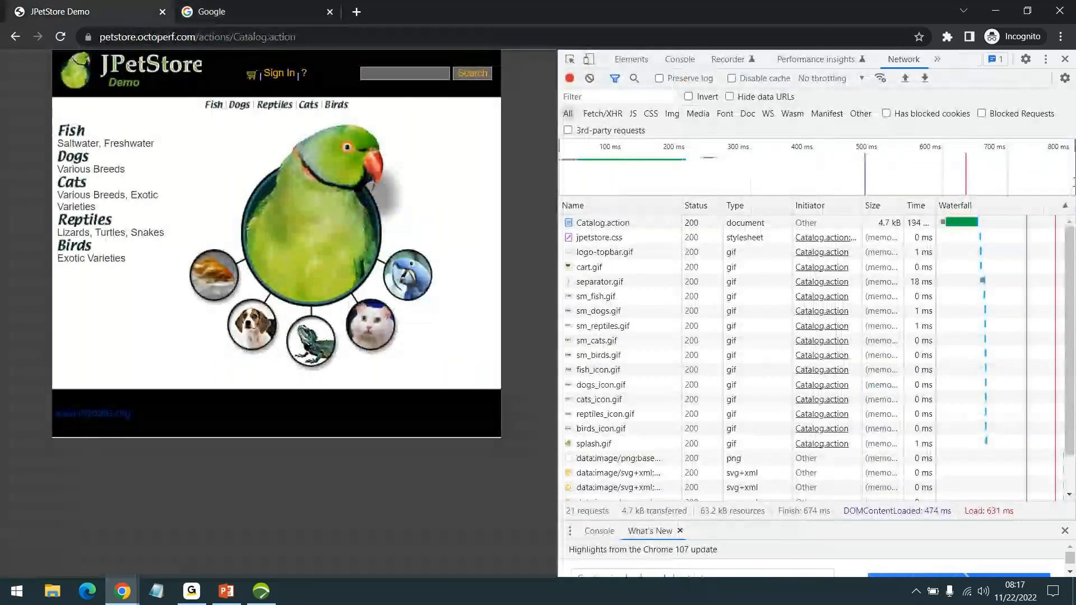
left_click(589, 78)
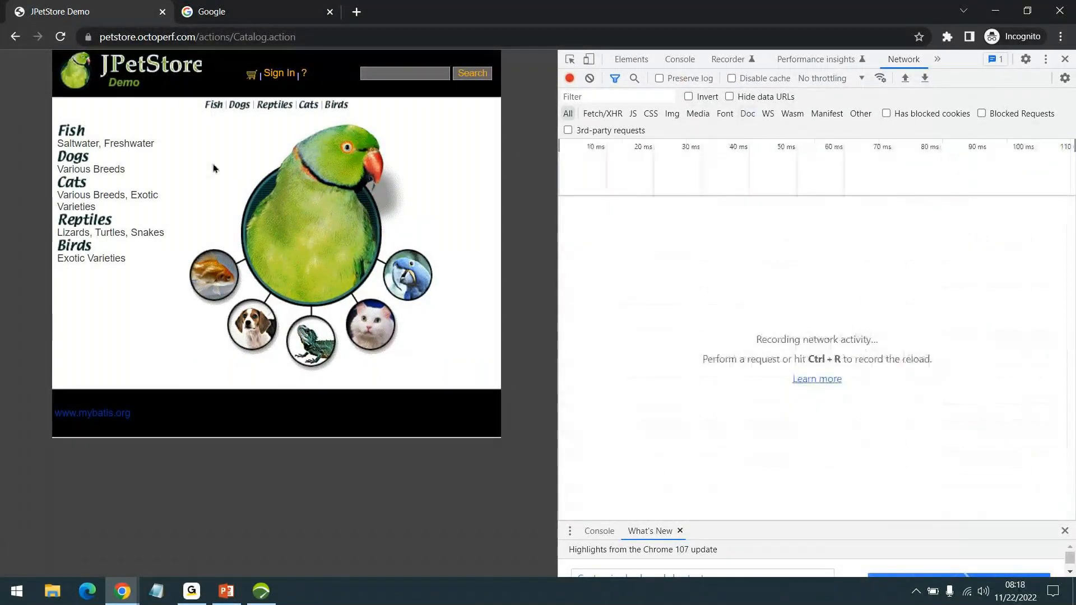
left_click(150, 67)
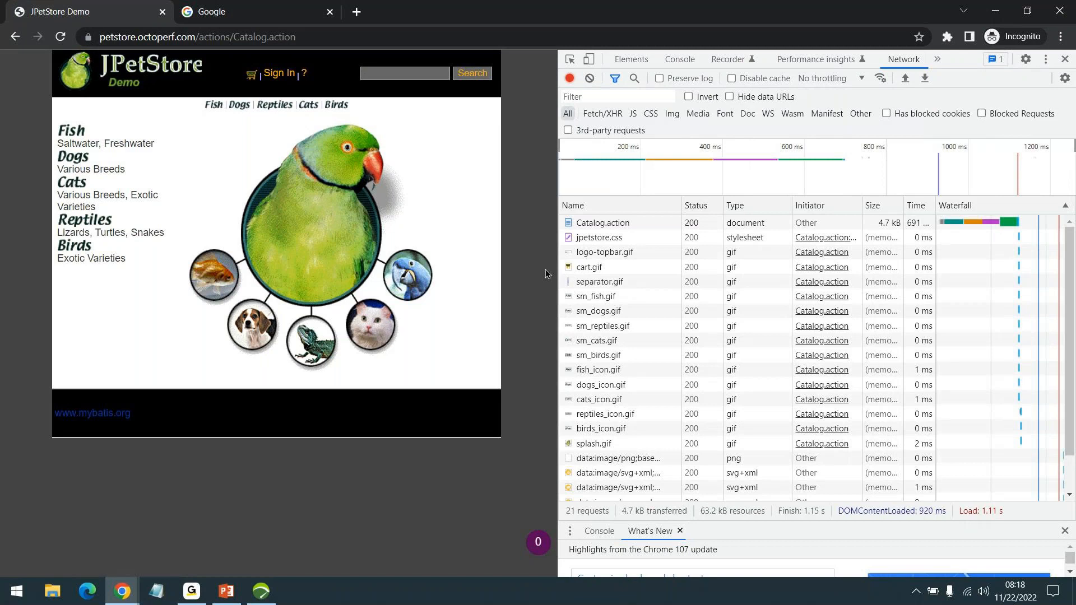
Enter "birds" in the JPetStore search, clear the network log, and run the search to capture its requests
left_click(412, 74)
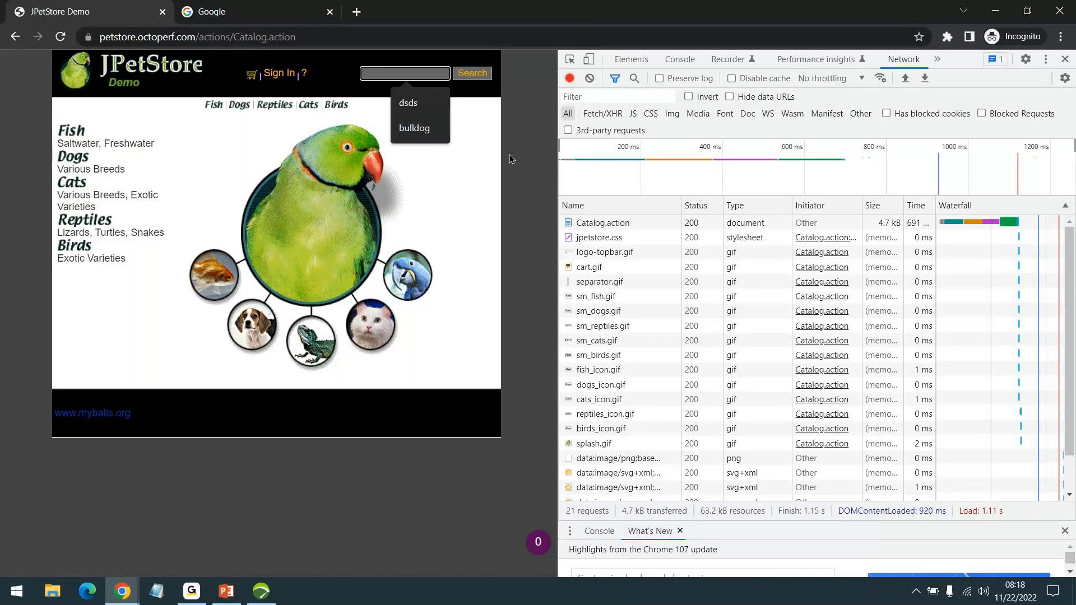
type("birds")
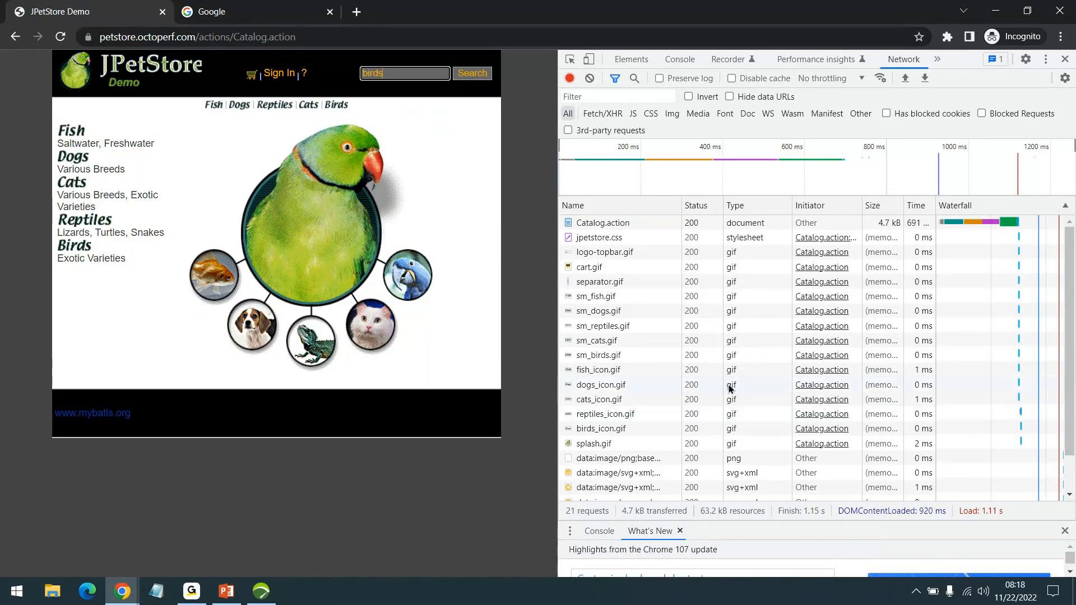
scroll(782, 324, "down", 1)
scroll(661, 340, "up", 1)
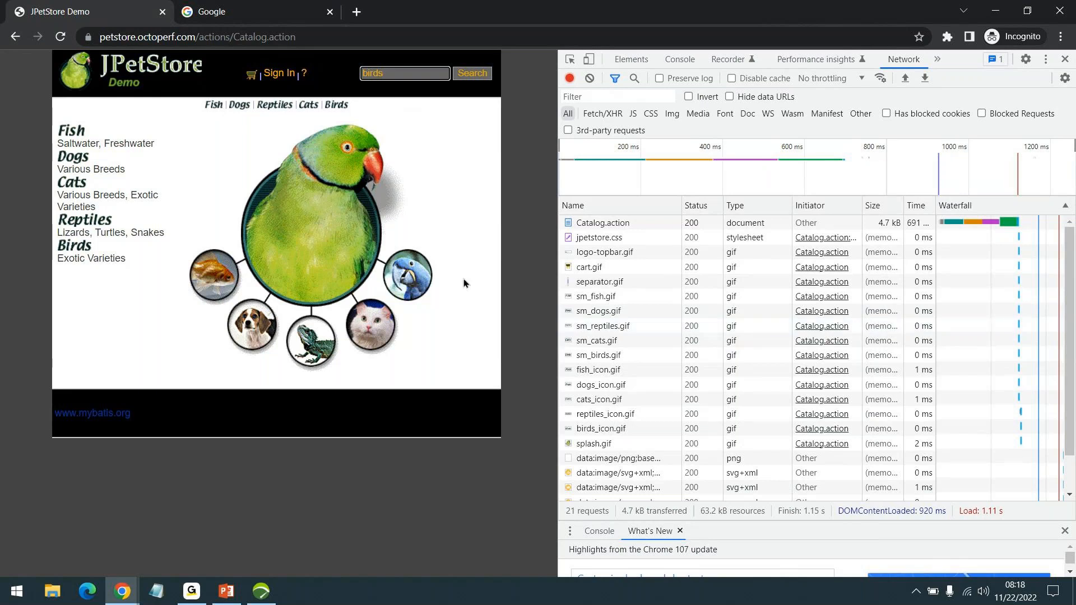
left_click(380, 72)
left_click(589, 78)
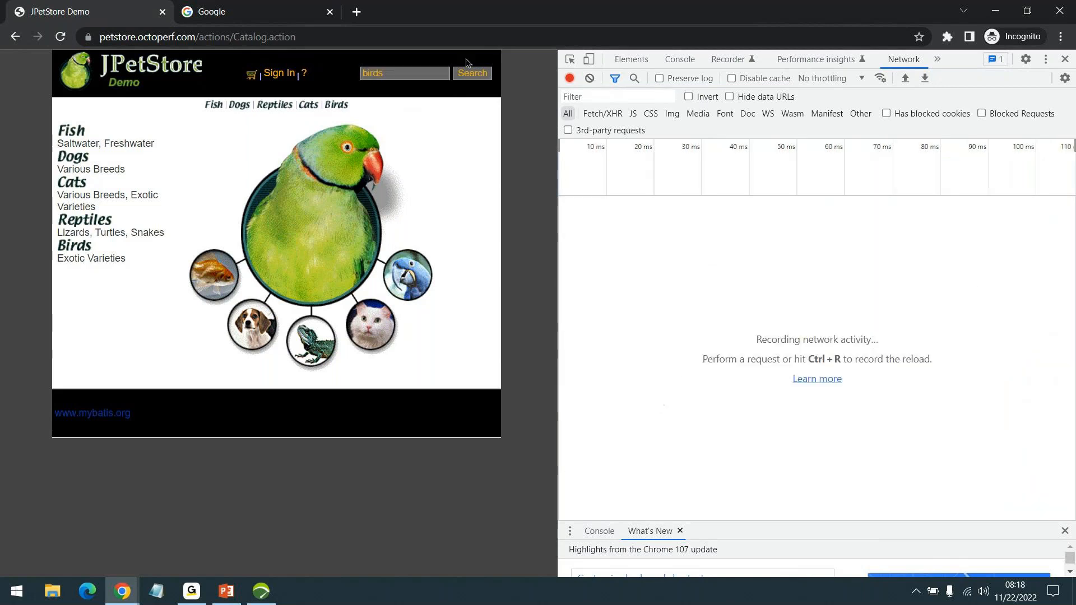
left_click(475, 74)
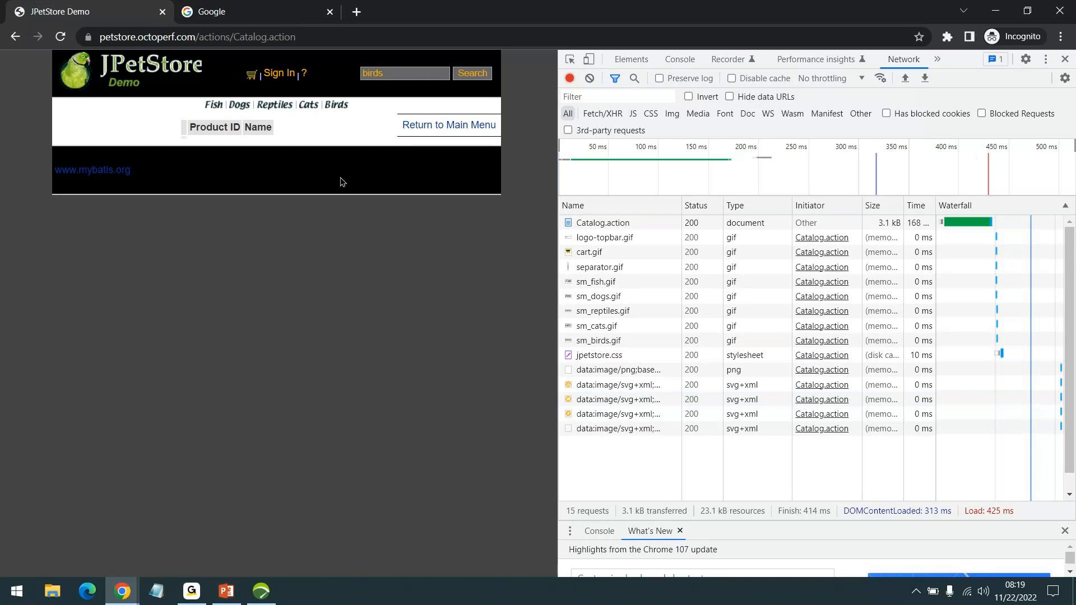
Clear the network log, return to the JPetStore home page, and open the Angelfish product FI-SW-01 in the Fish category
left_click(590, 77)
left_click(140, 84)
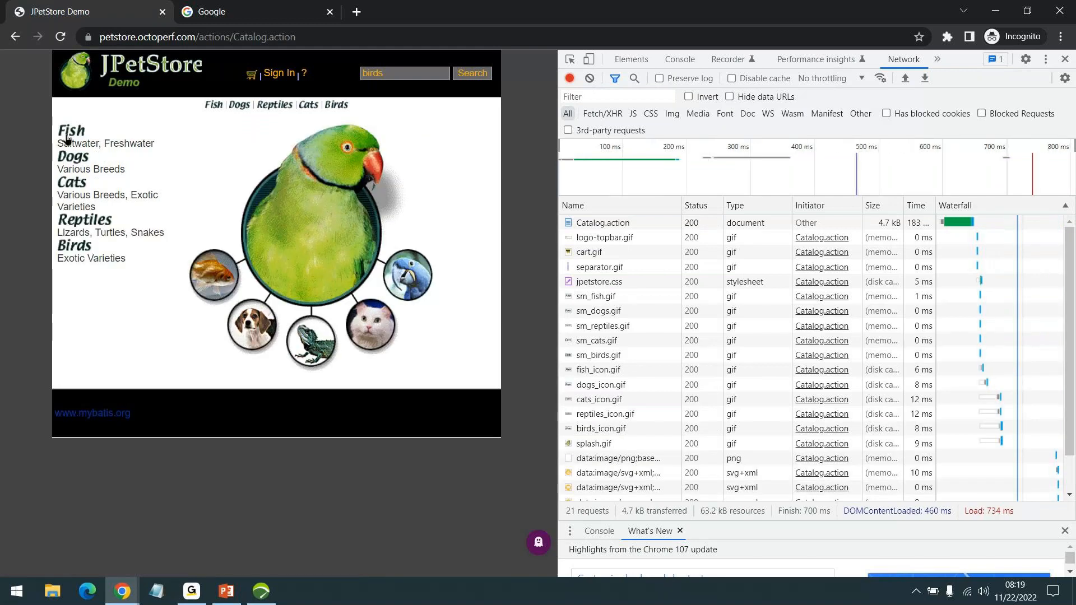
left_click(72, 131)
left_click(245, 182)
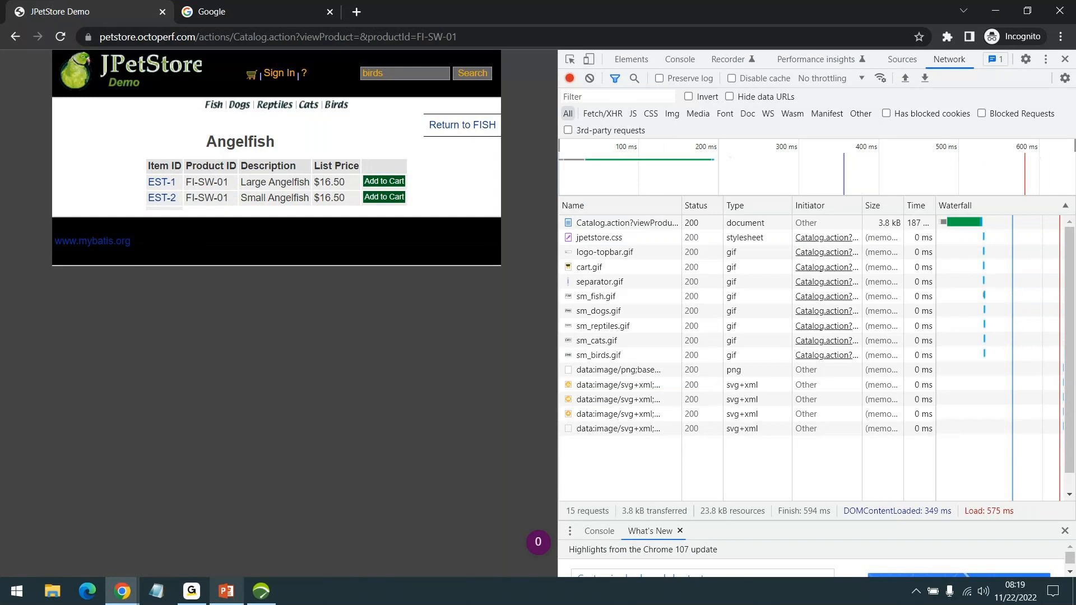
Switch to PowerPoint, present from slide 12 through all three bullets of the Workflow slide, and end the slide show
left_click(226, 591)
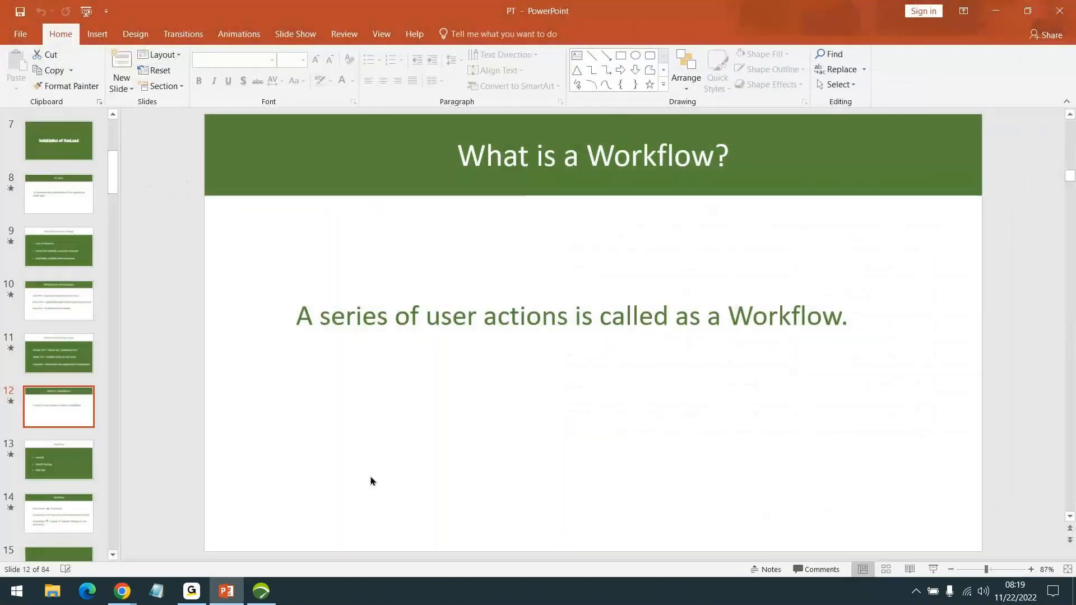
left_click(933, 569)
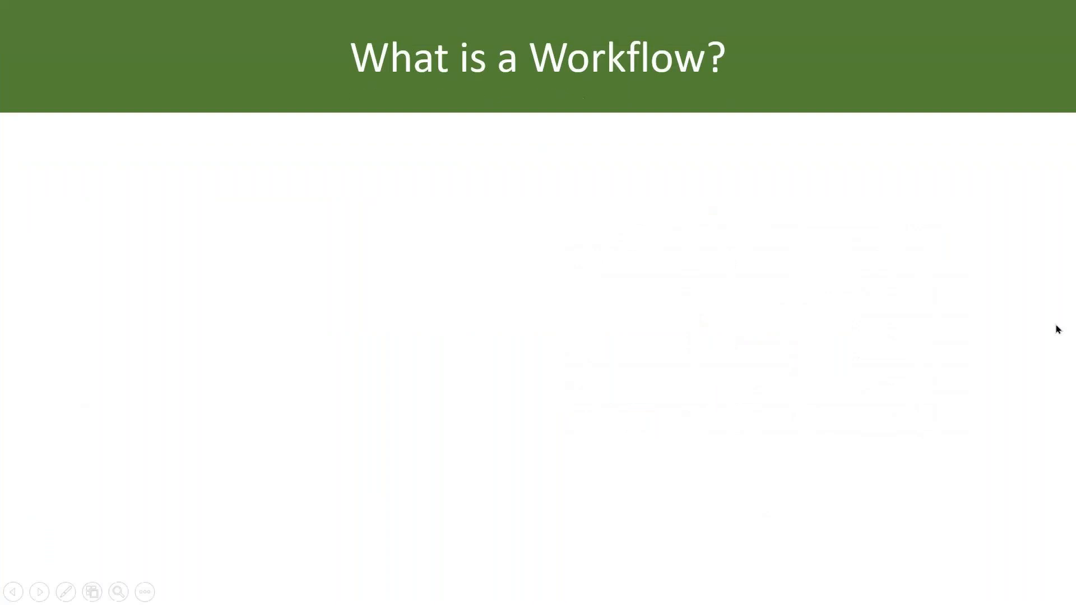
left_click(1056, 325)
left_click(1056, 325)
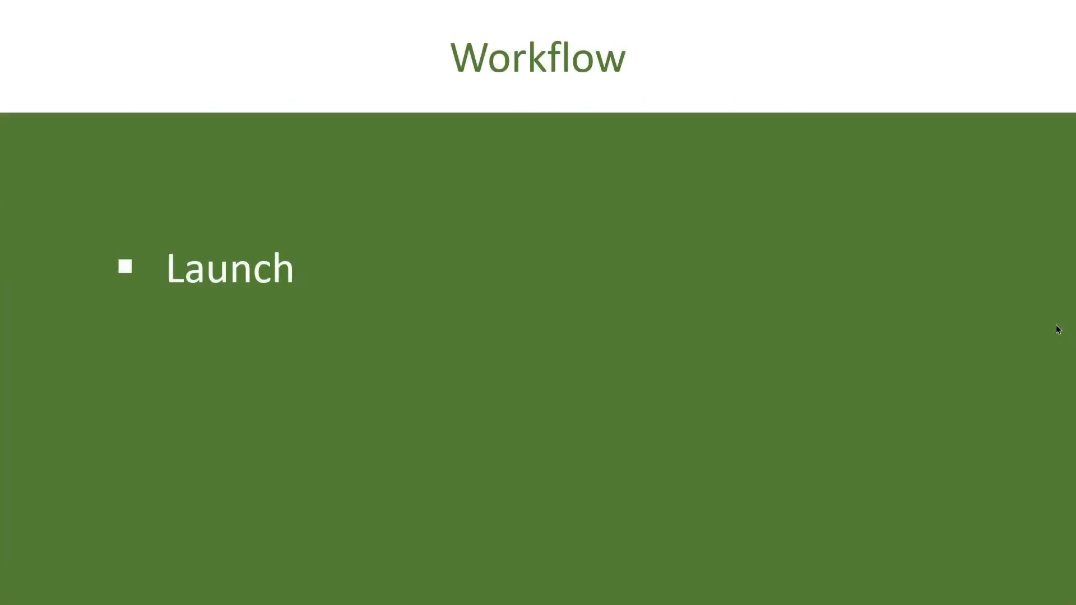
left_click(1058, 330)
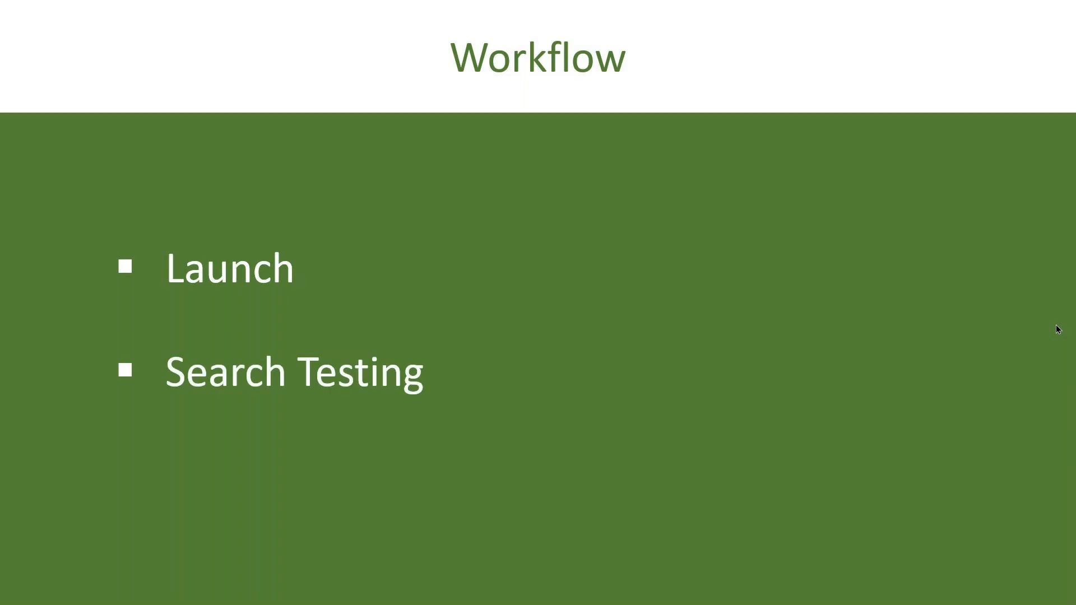
left_click(1058, 329)
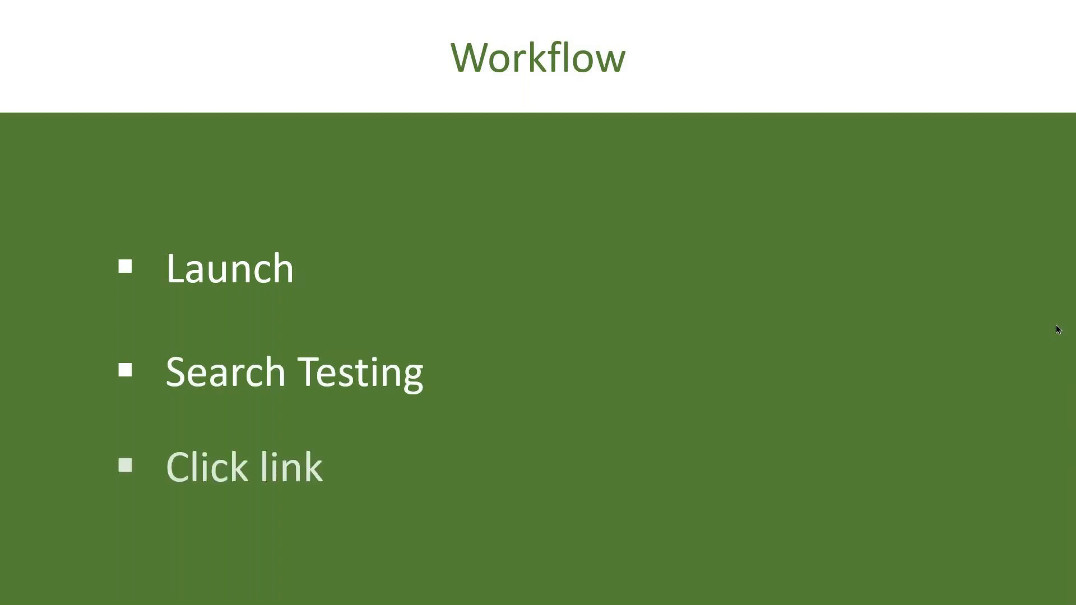
key("Escape")
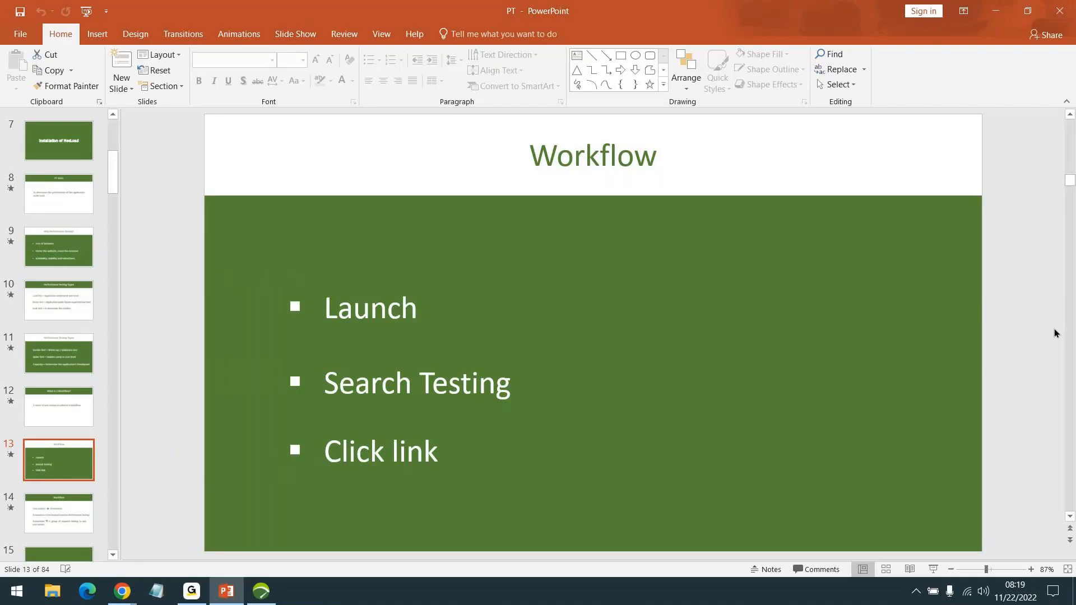
Switch to the incognito Chrome window and open the bookmarked Wikipedia main page in a new tab
mouse_move(125, 593)
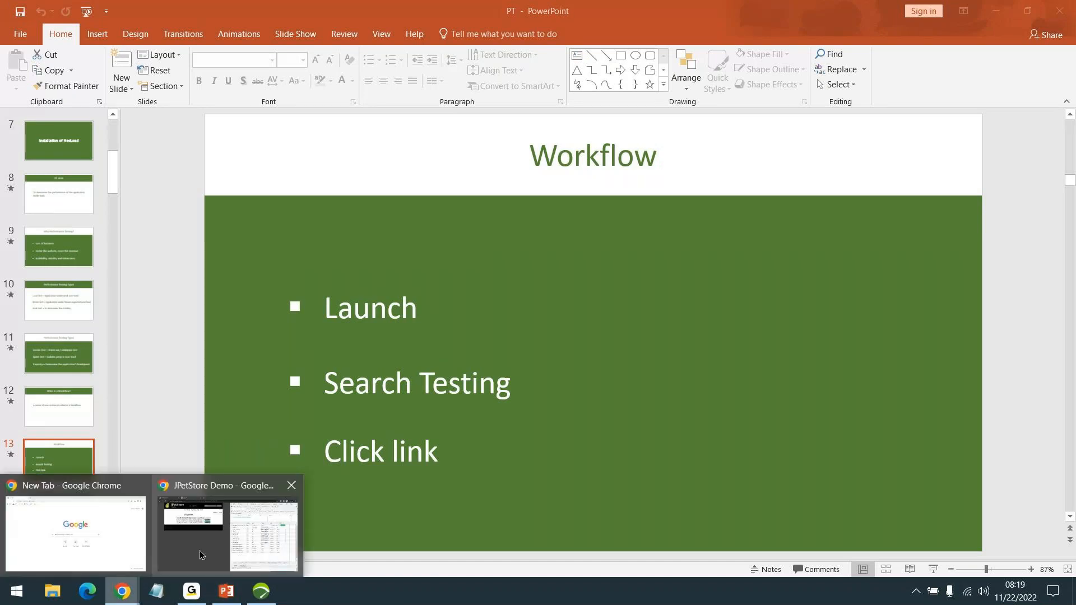
left_click(228, 530)
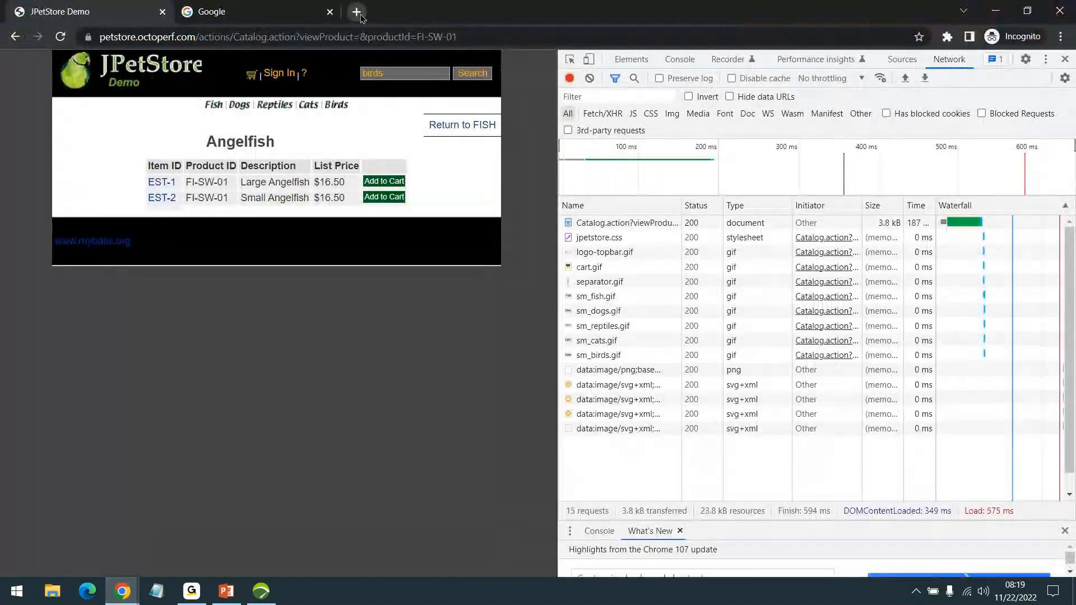
key("ctrl+t")
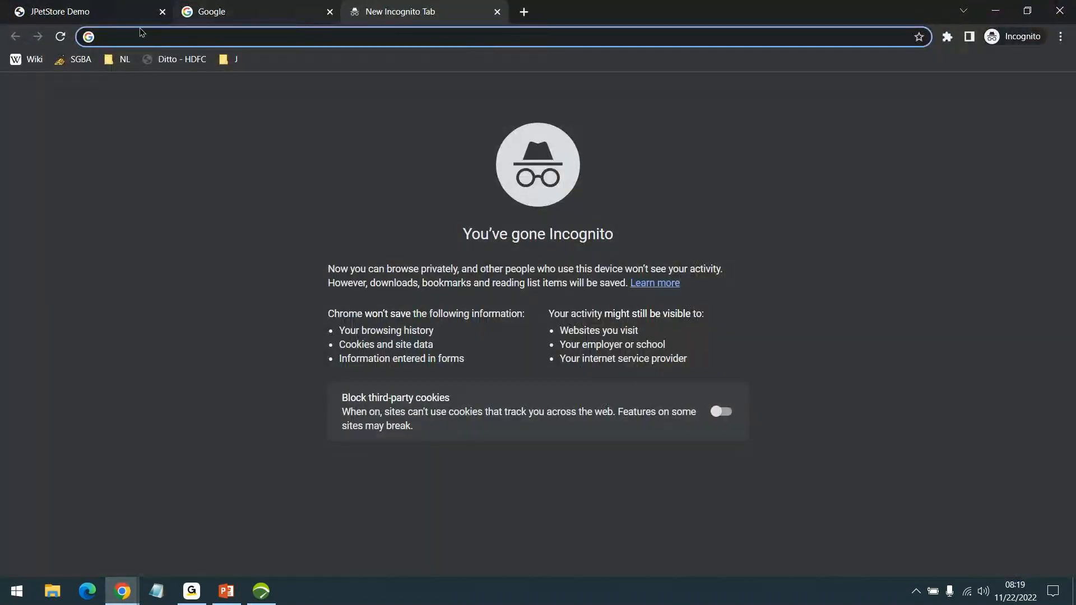
left_click(26, 59)
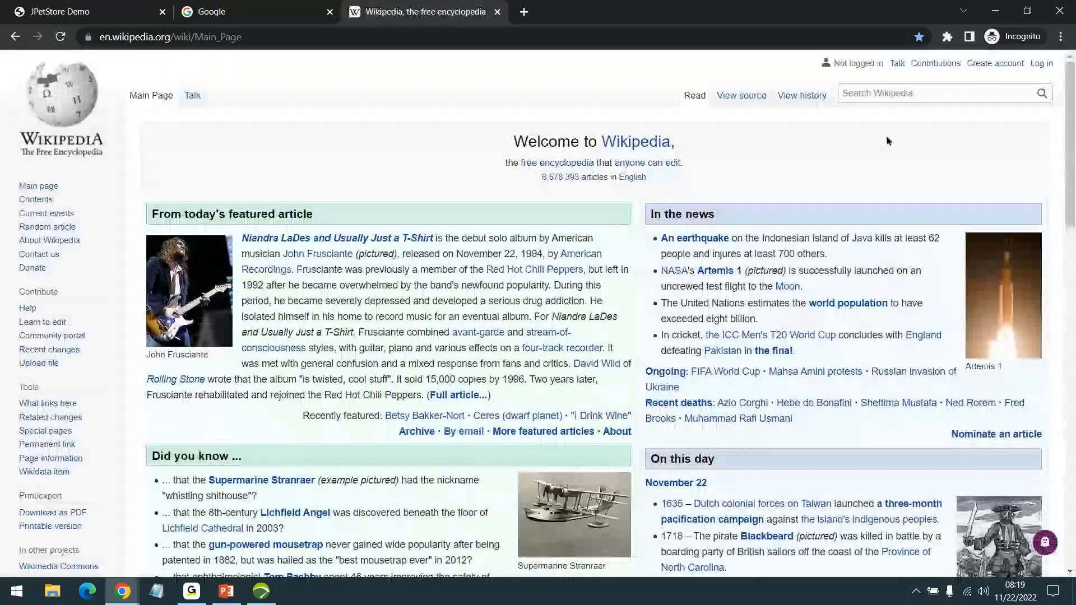
Search Wikipedia for "testing" from its main page
left_click(866, 94)
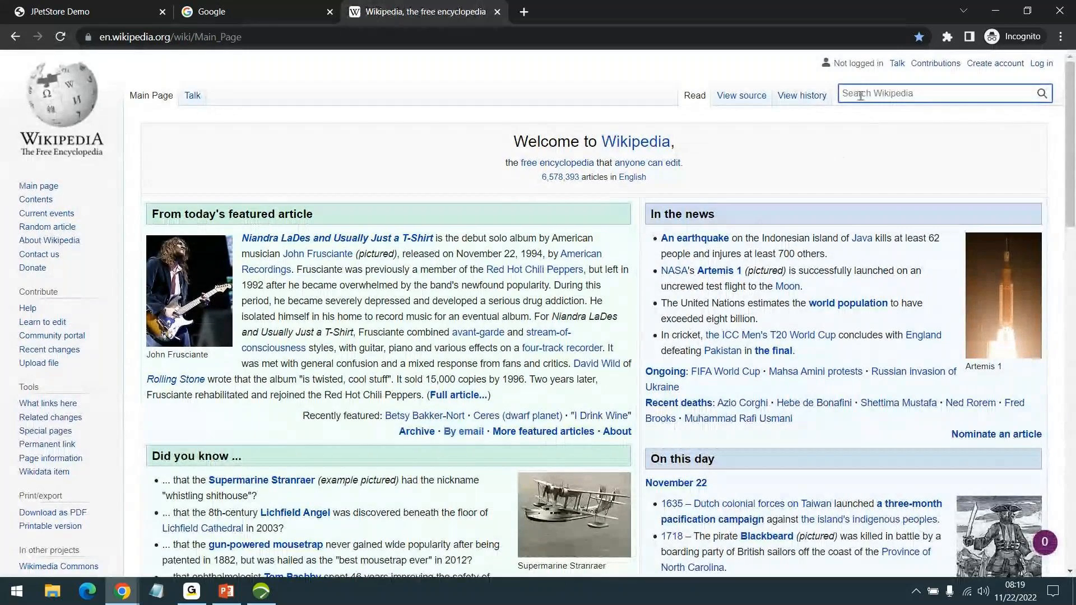
type("te")
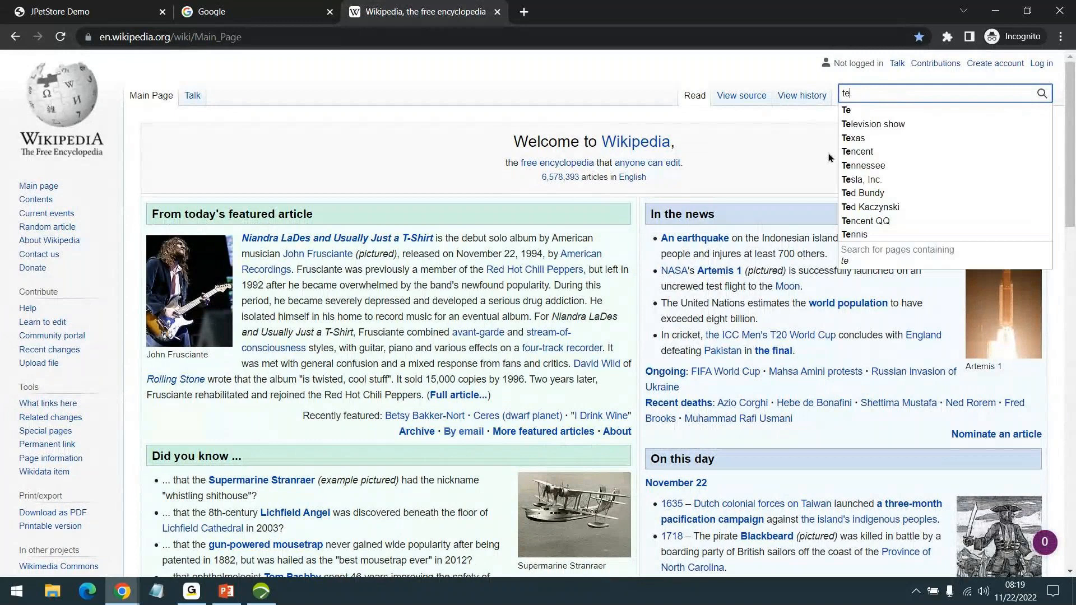
type("sting")
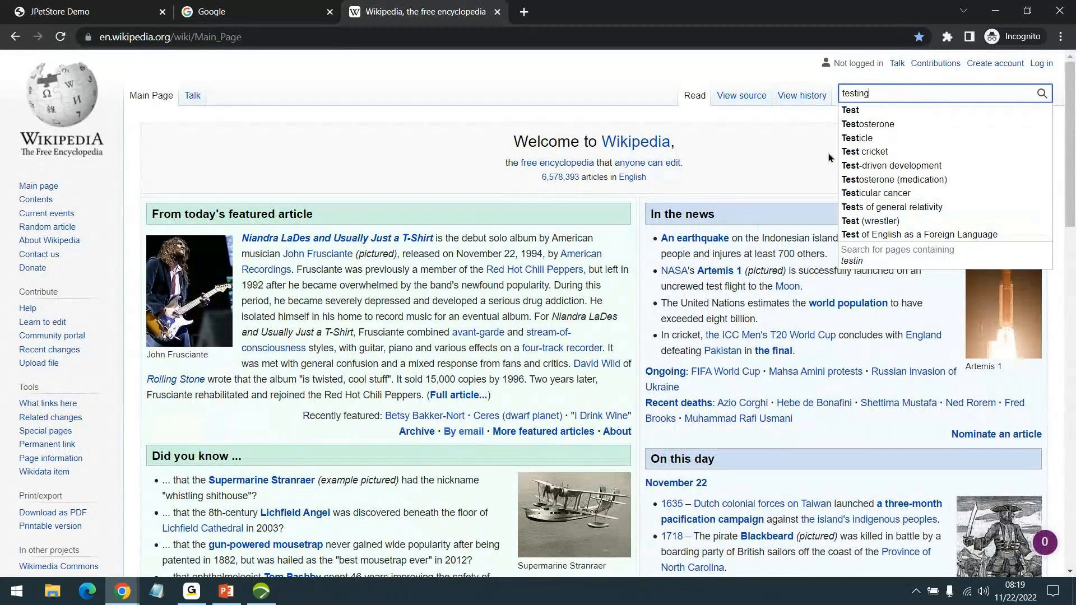
key("Return")
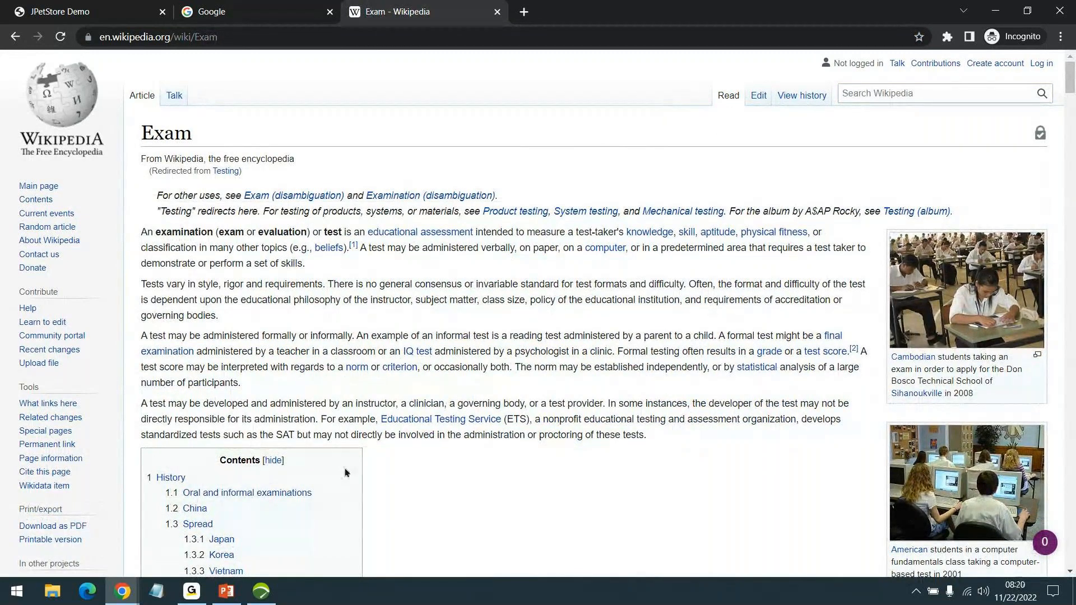
Check the Workflow slide in PowerPoint, and search Wikipedia again for "testing" by choosing the suggested "Testing" entry
left_click(226, 591)
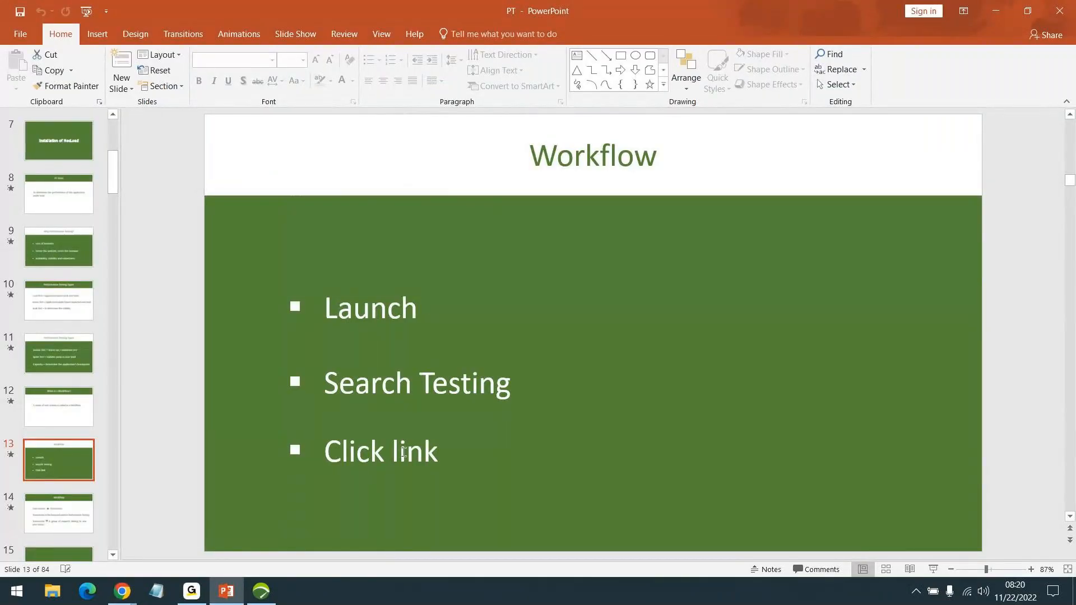
key("alt+Tab")
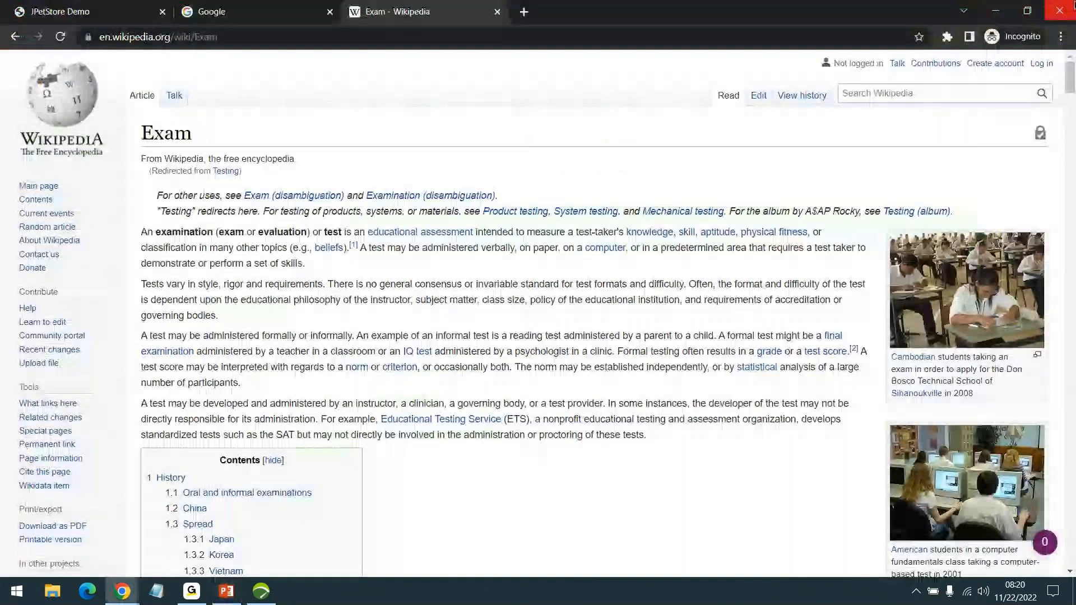
left_click(879, 92)
type("testi")
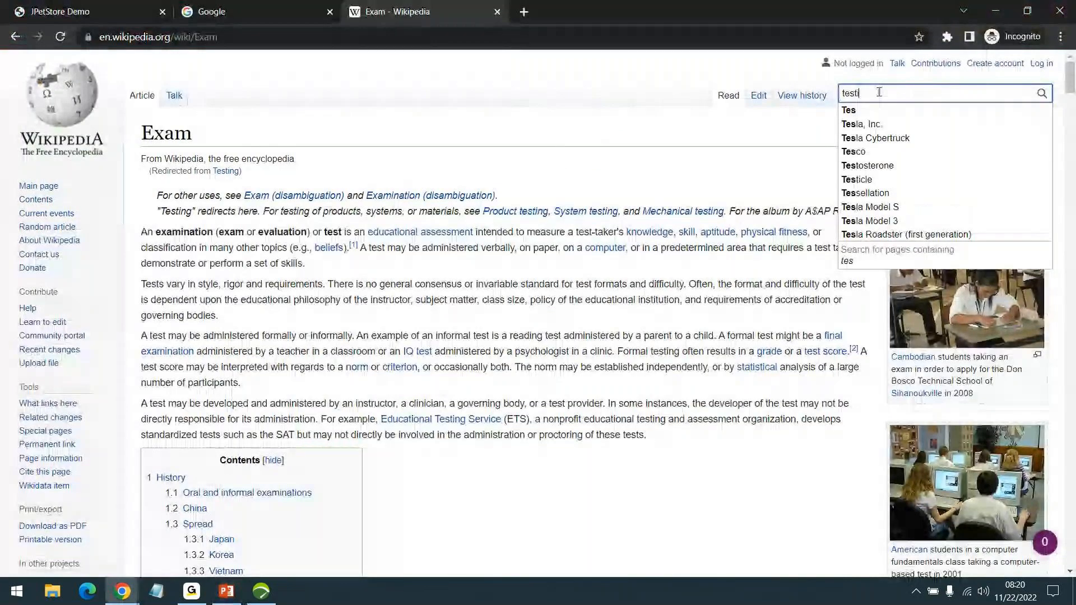
type("ng")
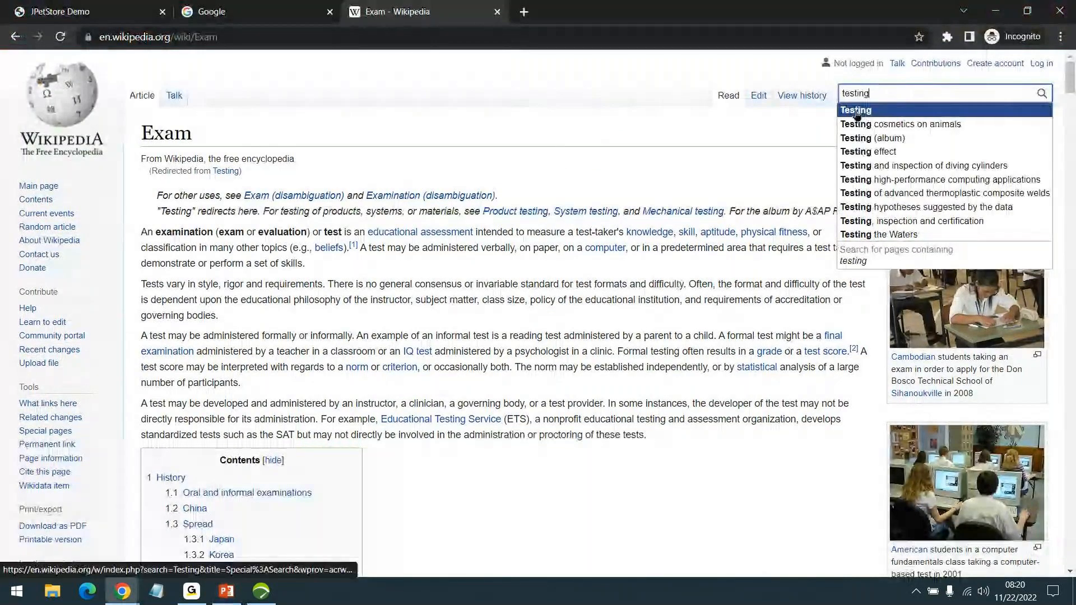
left_click(856, 112)
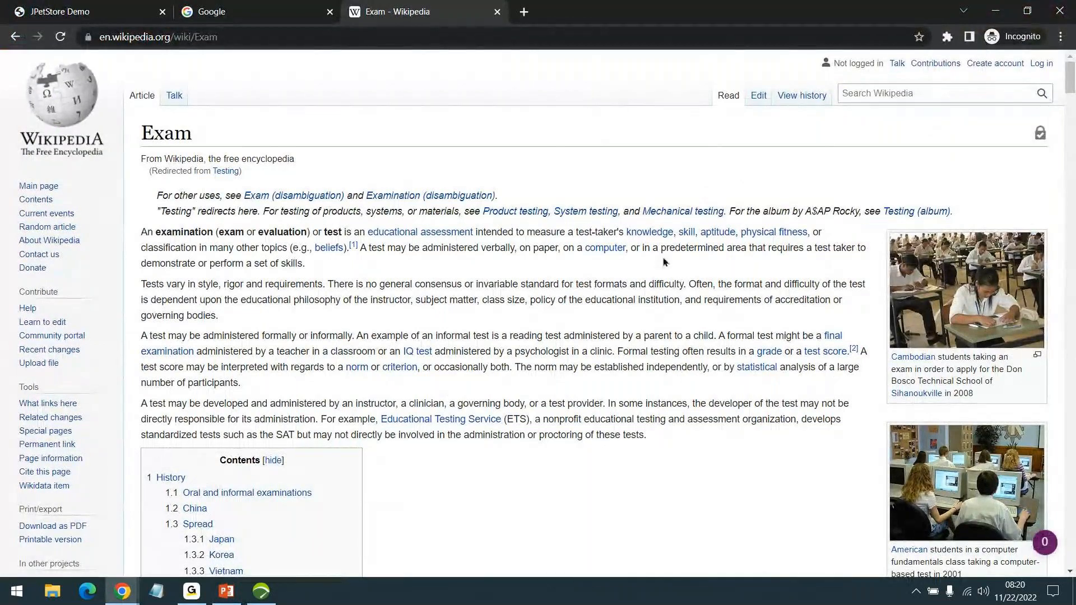
Switch to PowerPoint, present from slide 13 through all the transaction points on Workflow slide 14, and end the slide show
key("alt+Tab")
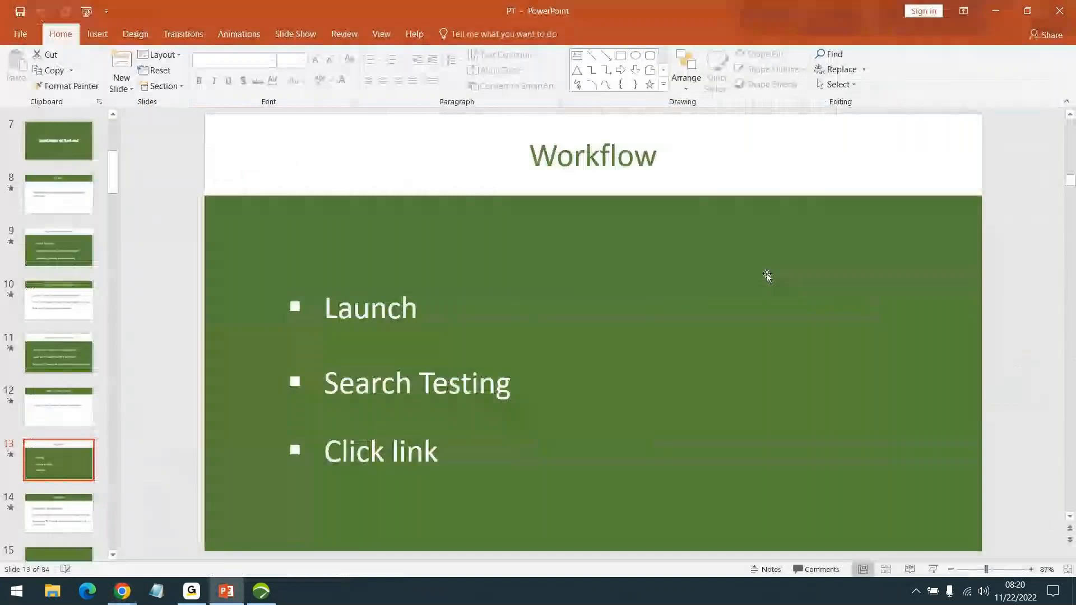
left_click(932, 569)
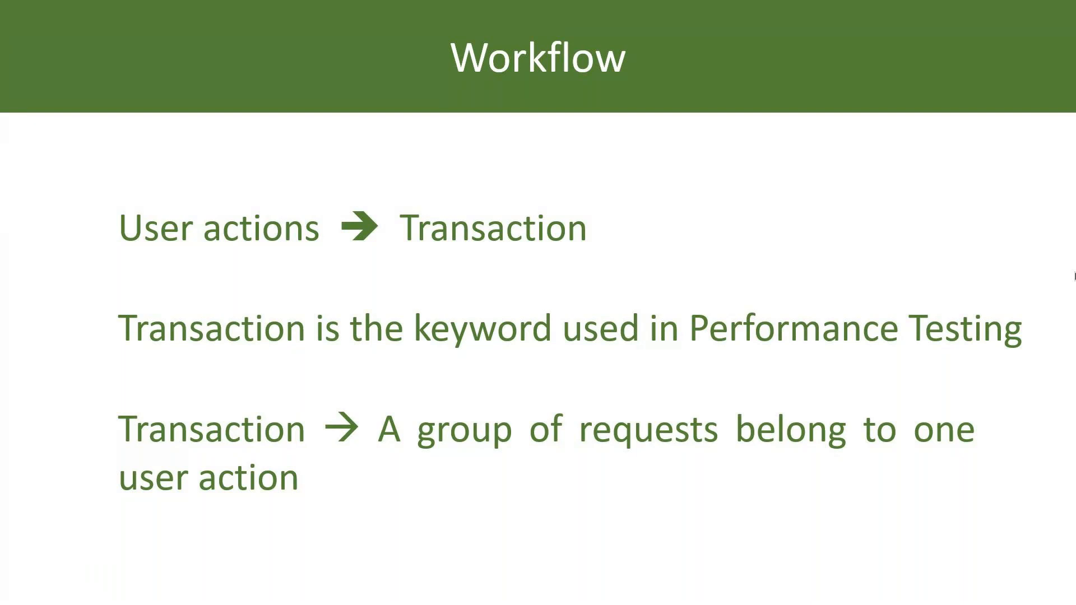
key("Escape")
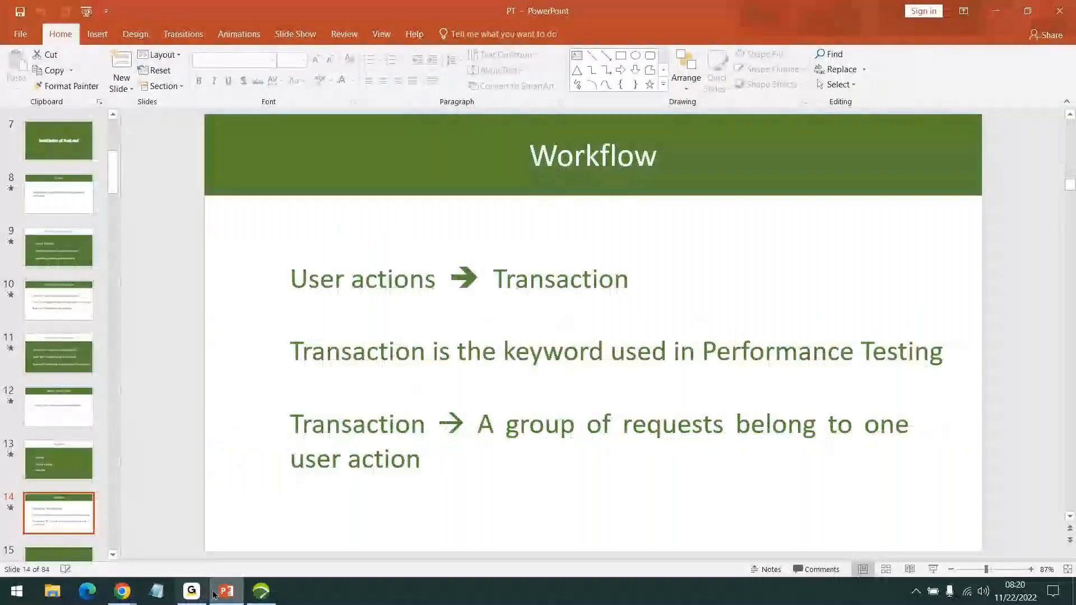
Switch to NeoLoad, expand the /actions/Catalog.action and /favicon.ico requests under the Launch container, and view the container's settings
left_click(262, 591)
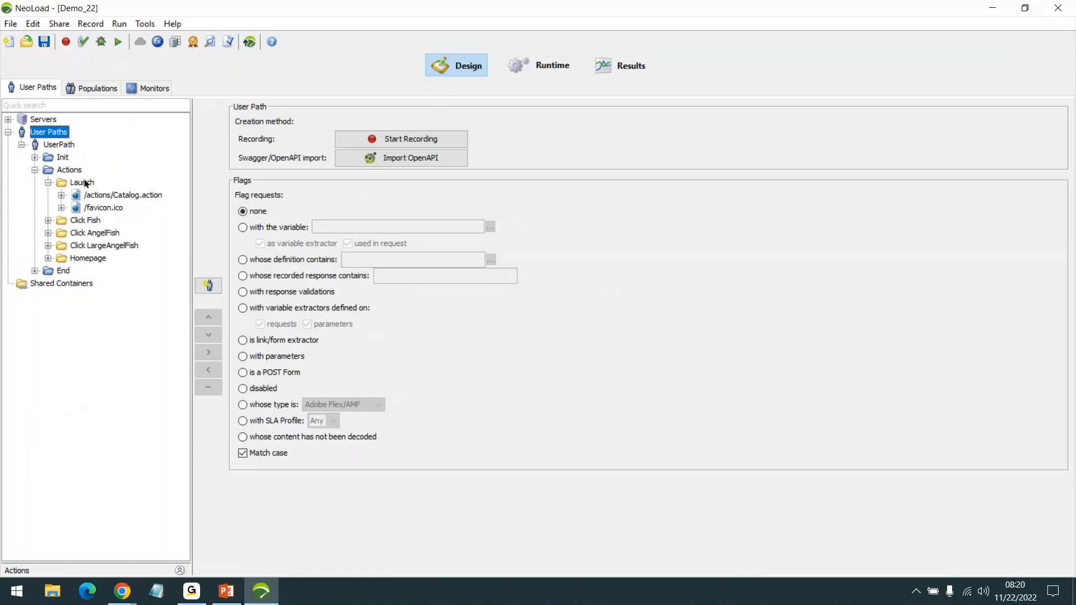
left_click(61, 196)
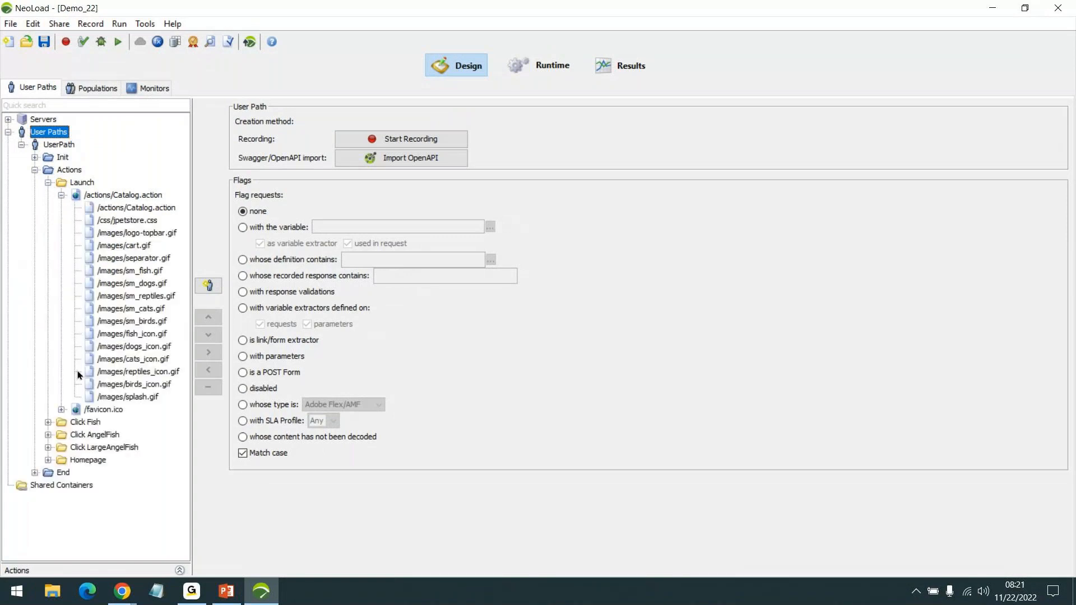
left_click(61, 409)
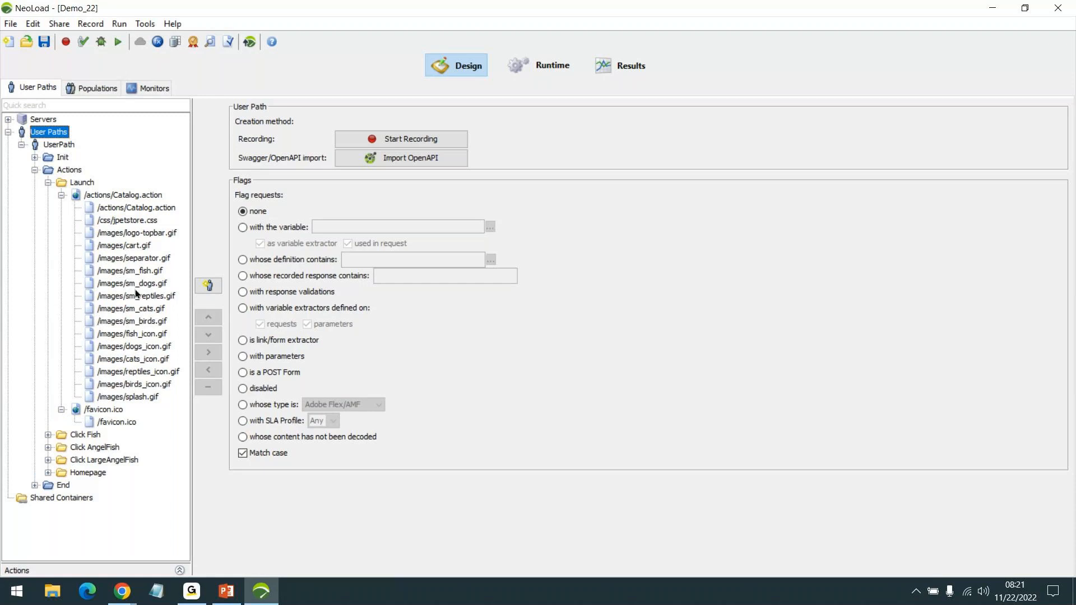
left_click(82, 183)
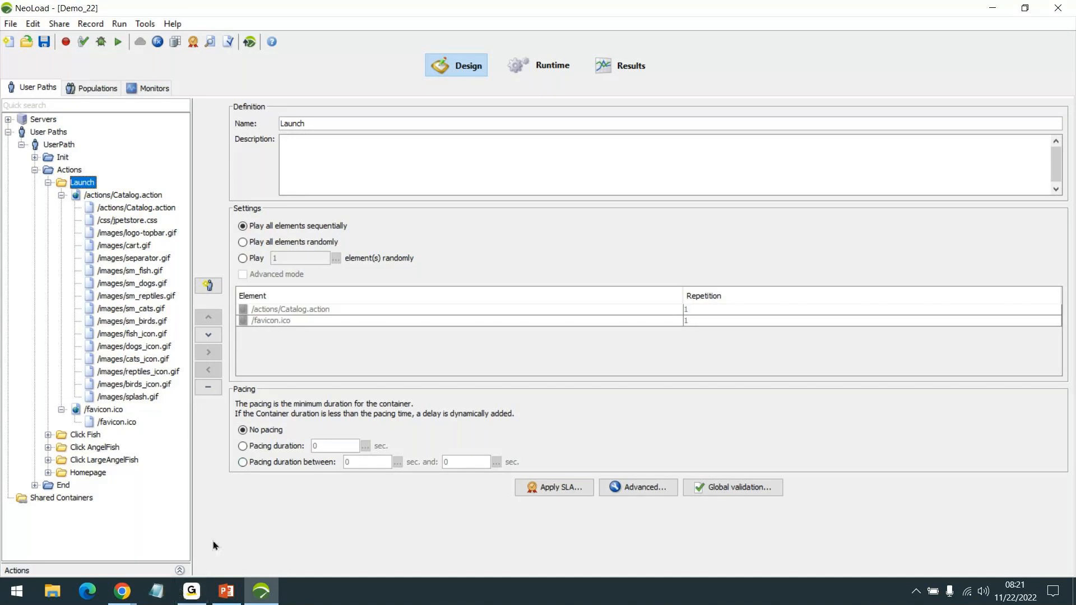
left_click(316, 604)
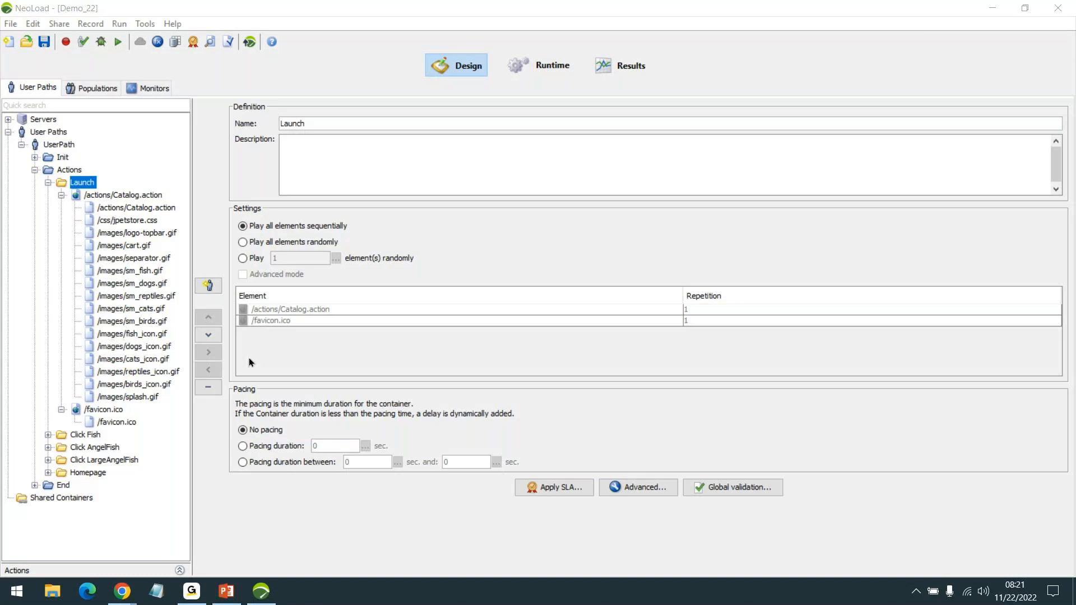
left_click(262, 591)
Switch back to PowerPoint, start the slide show from the Client Server Architecture slide 15, and advance to the Client Server Arch diagram
left_click(238, 593)
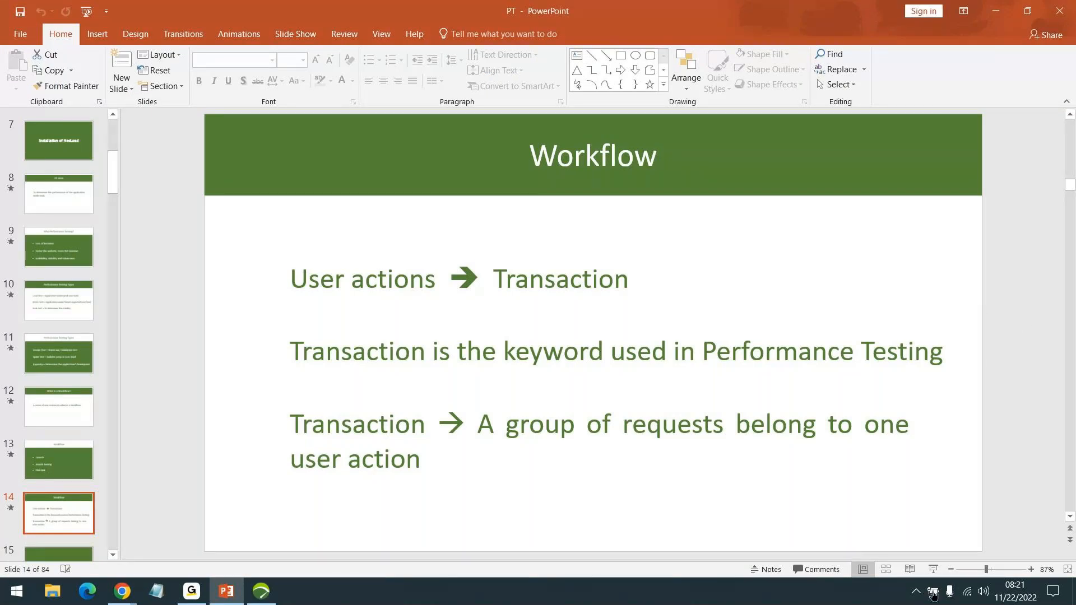
left_click(330, 595)
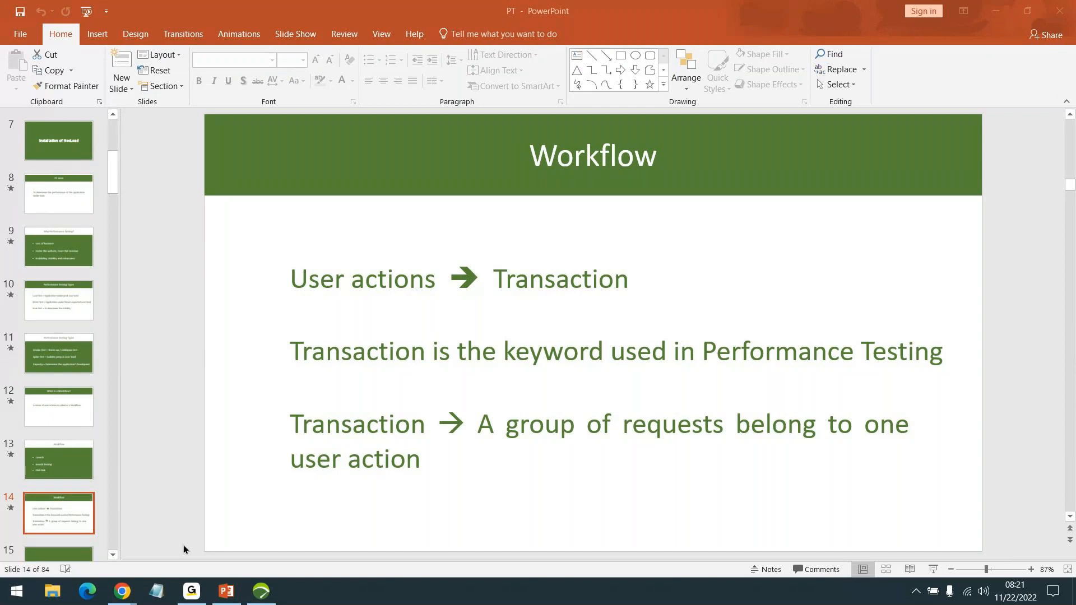
scroll(458, 343, "down", 2)
scroll(457, 342, "up", 2)
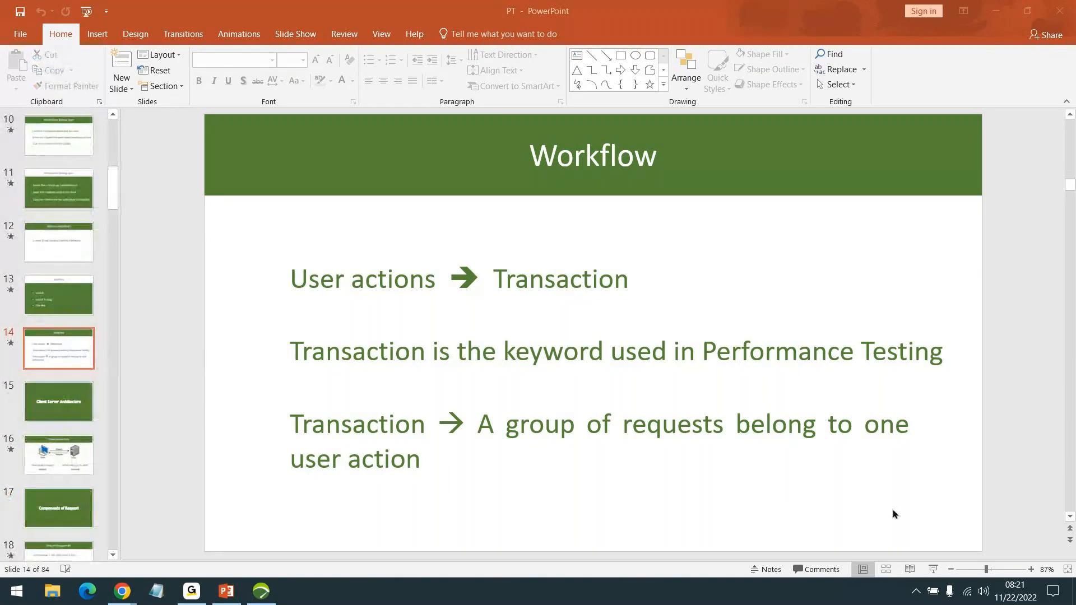
scroll(551, 367, "down", 1)
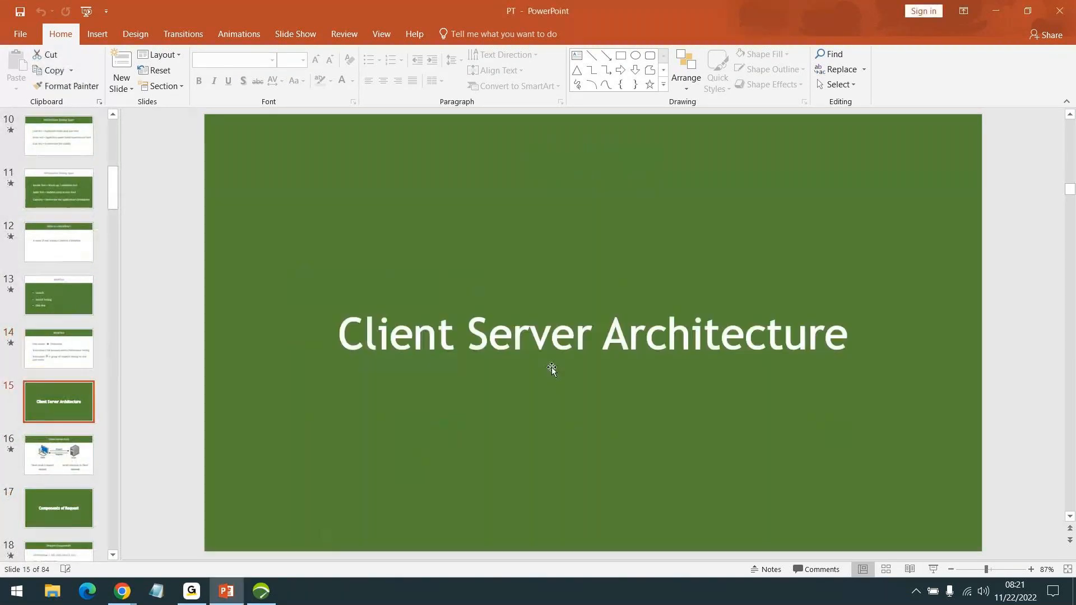
left_click(933, 569)
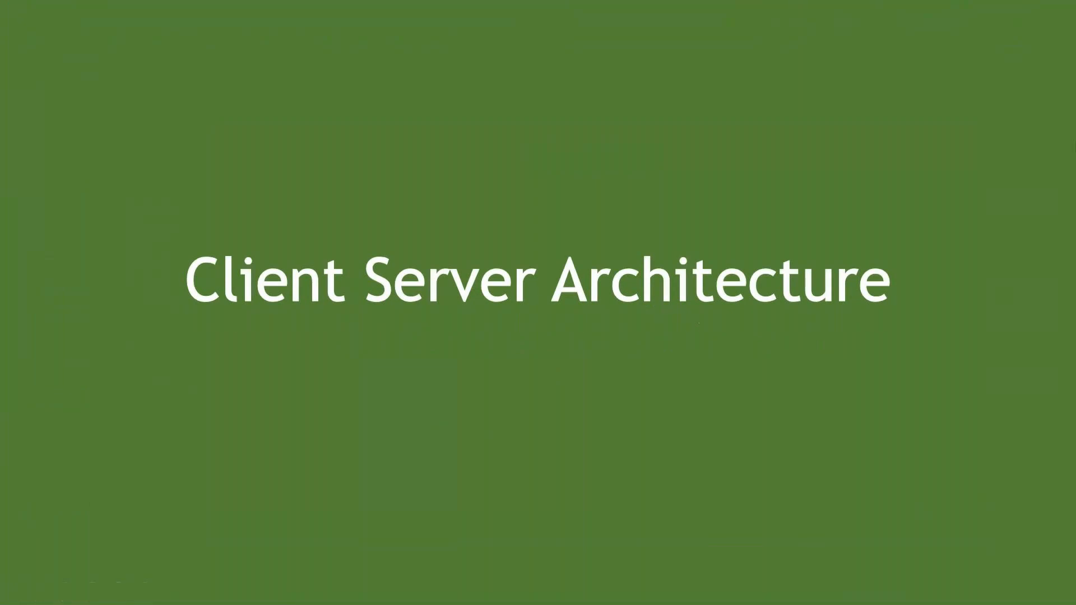
key("Right")
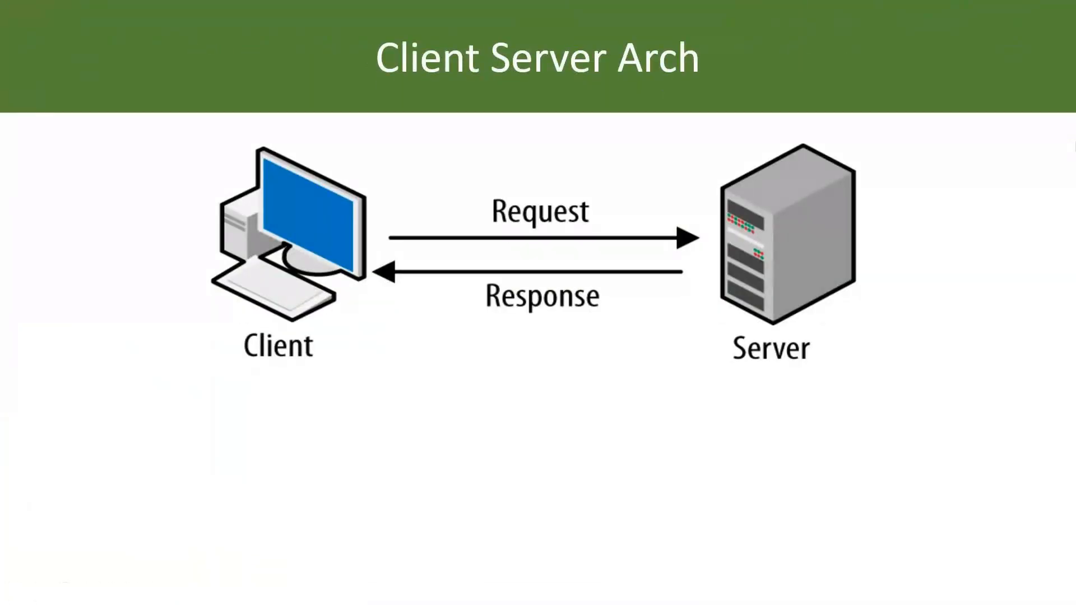